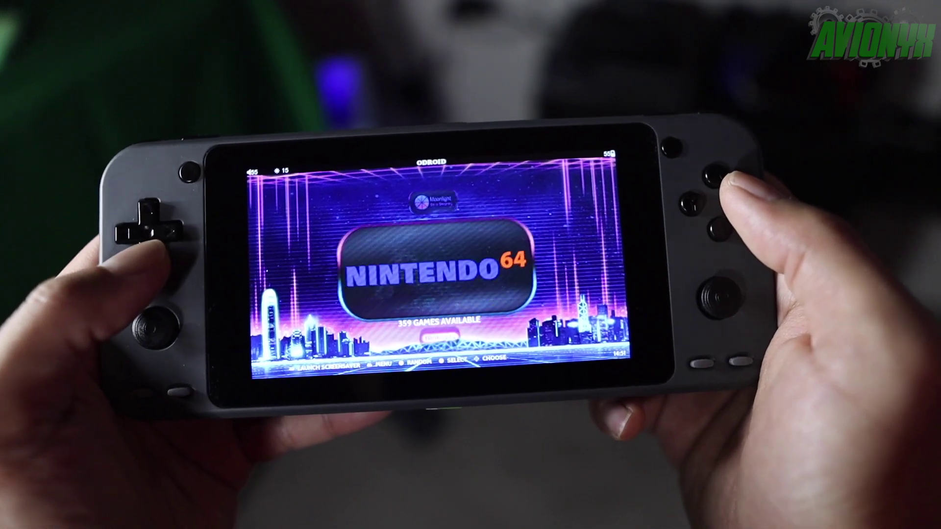
key("Down")
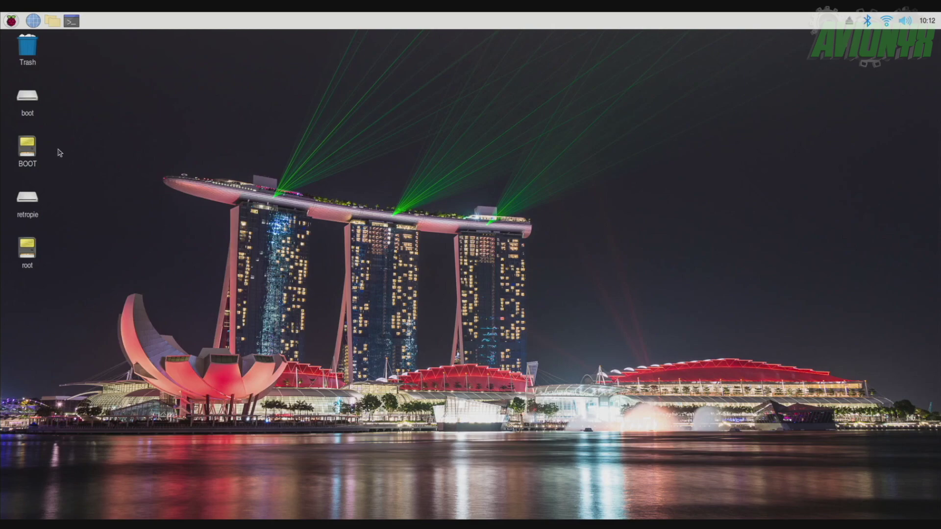
Open the boot drive in a file window and switch that window to the retropie drive.
left_click(27, 97)
double_click(26, 97)
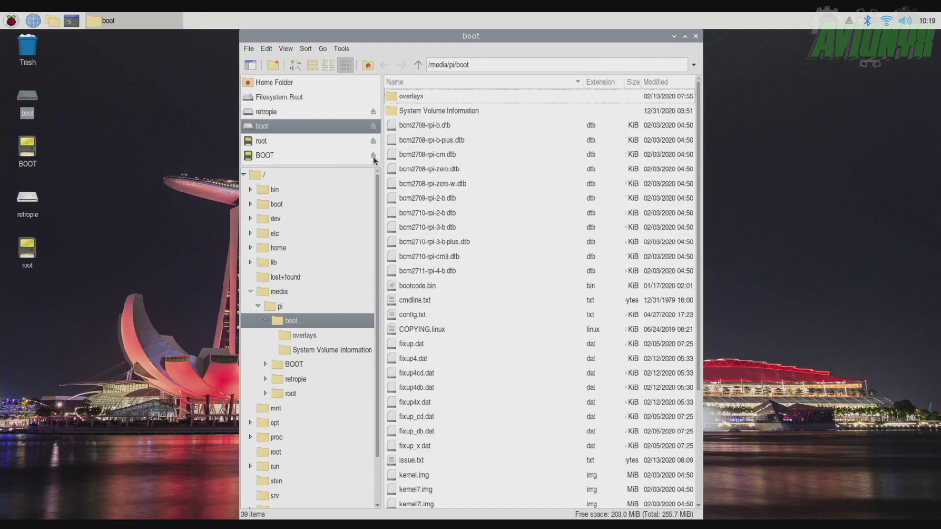
left_click(270, 114)
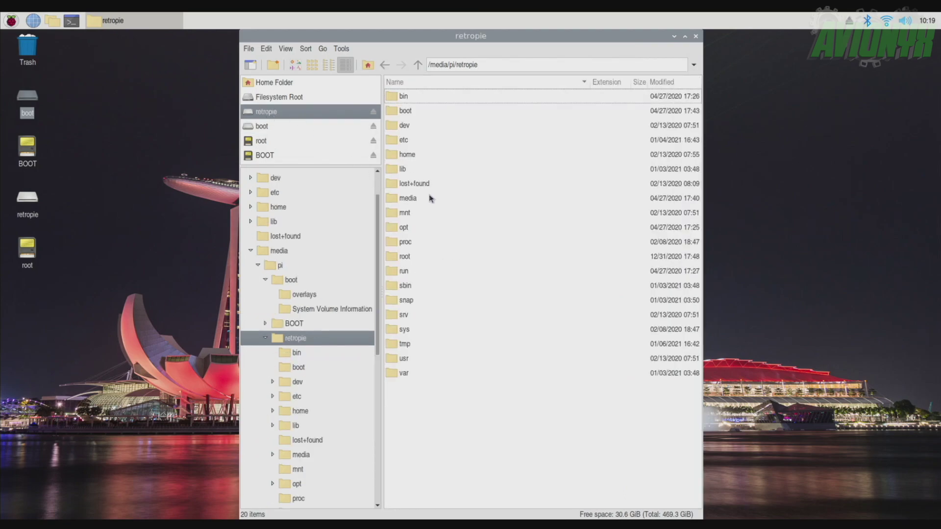
left_click(401, 154)
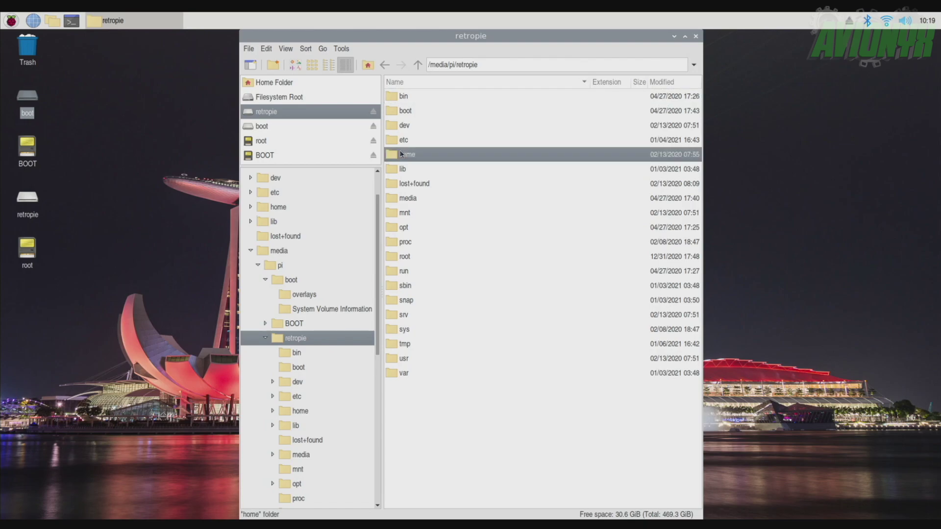
key("F2")
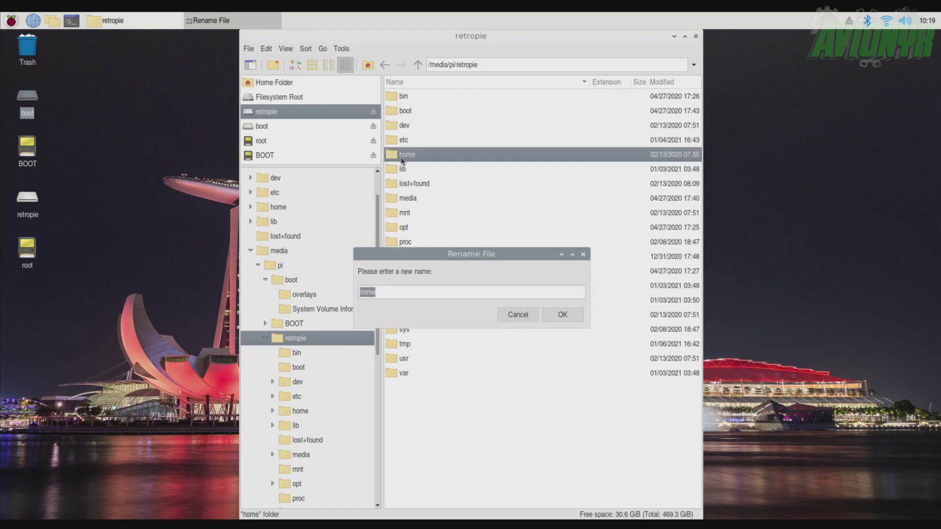
key("Escape")
key("F2")
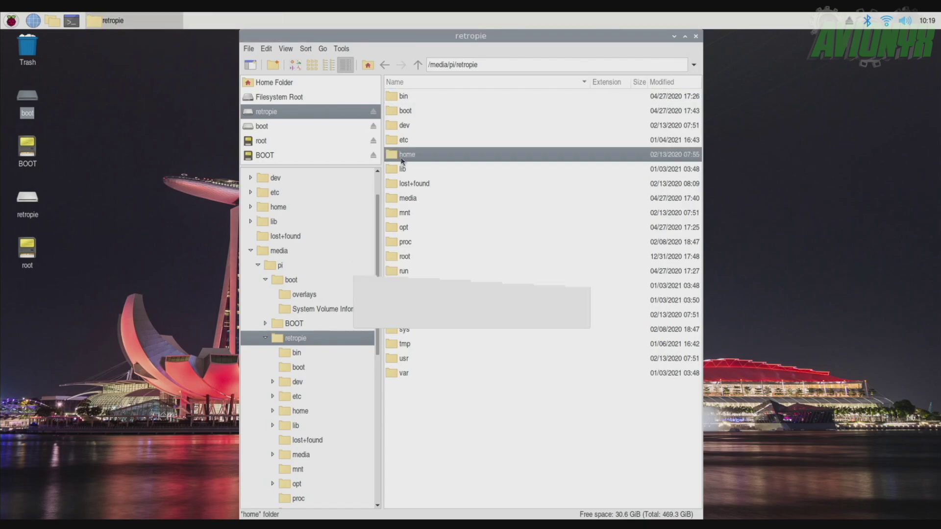
key("Escape")
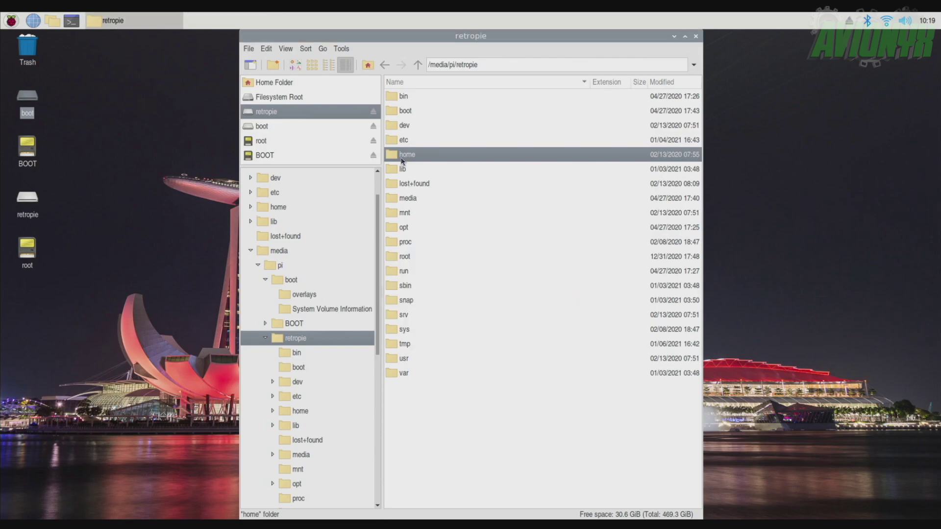
Open the home/pi/RetroPie/roms folder on the retropie drive.
double_click(396, 161)
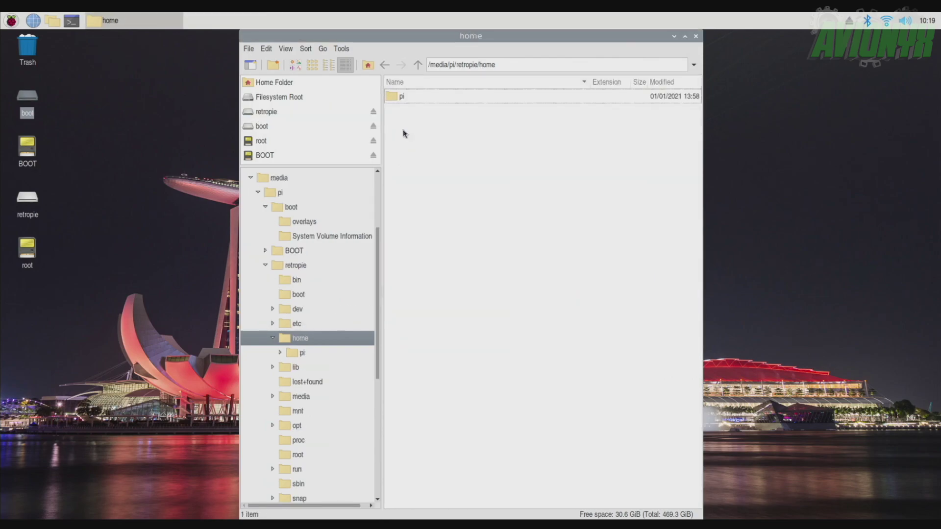
double_click(395, 99)
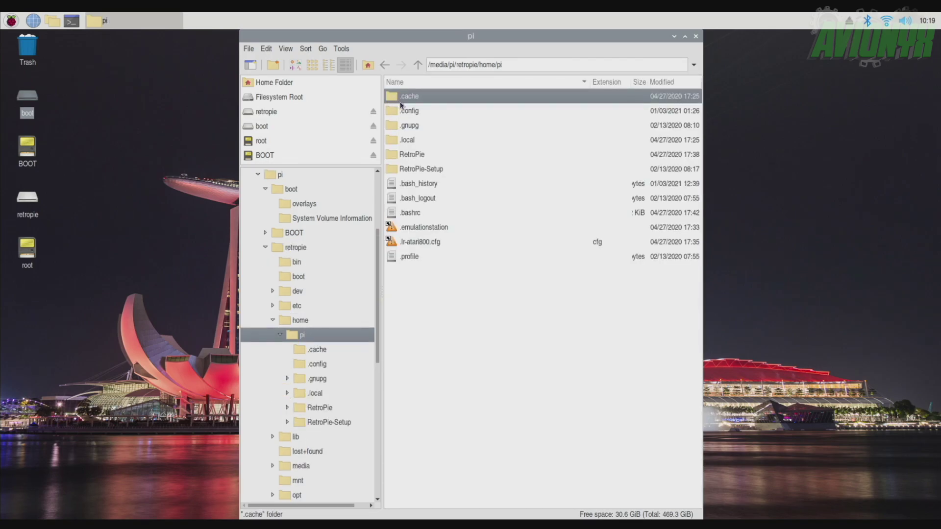
double_click(395, 160)
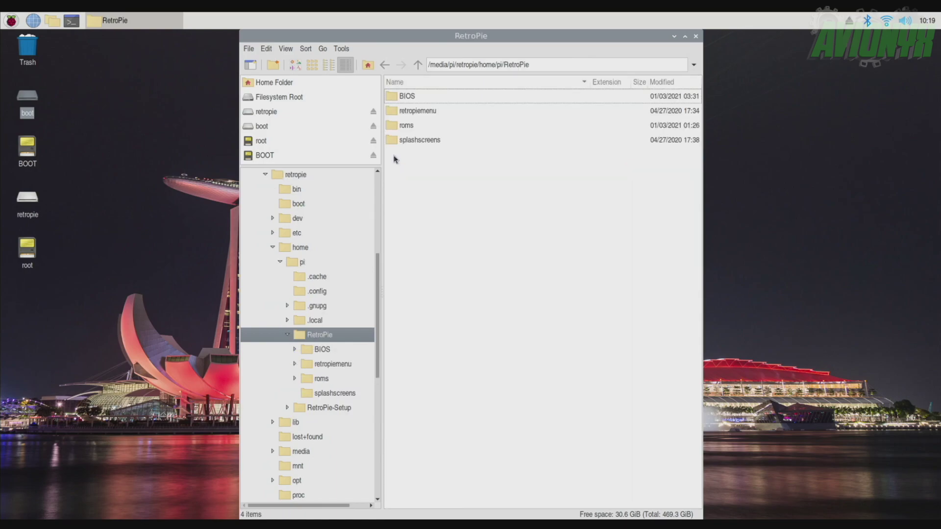
double_click(401, 126)
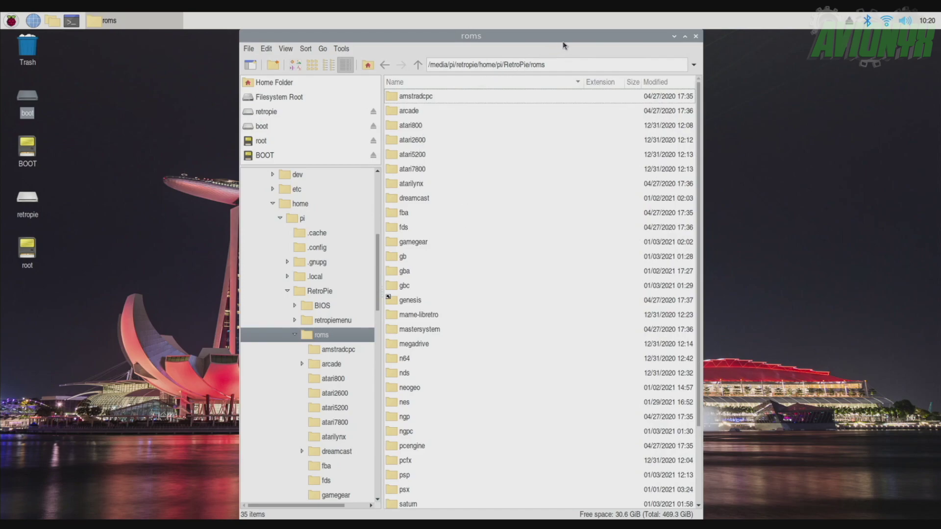
Move the roms window aside and open the roms/gamegear folder of the root drive in a second file window.
left_click_drag(566, 40, 364, 39)
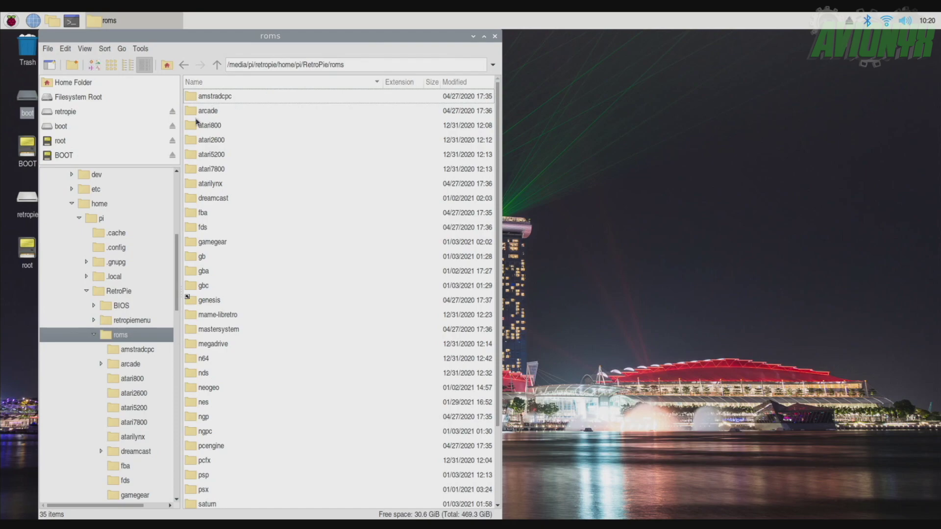
double_click(28, 102)
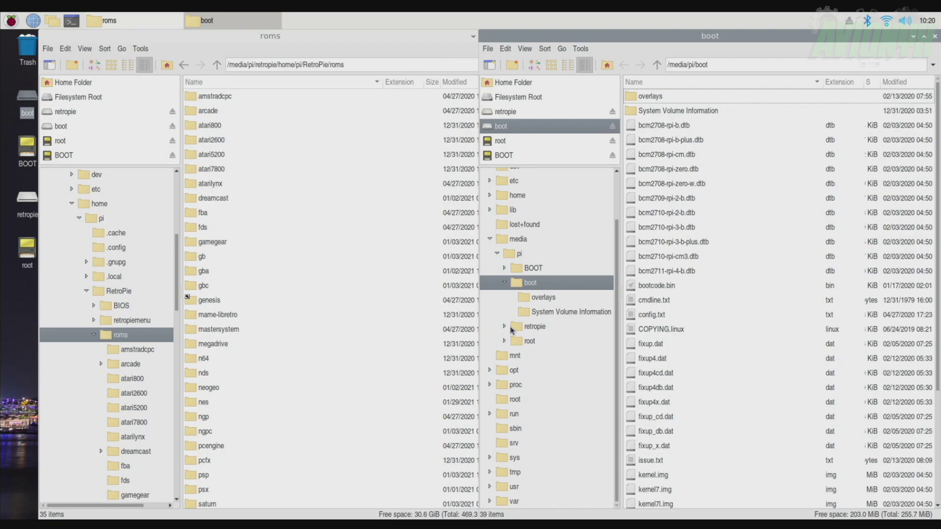
left_click(523, 342)
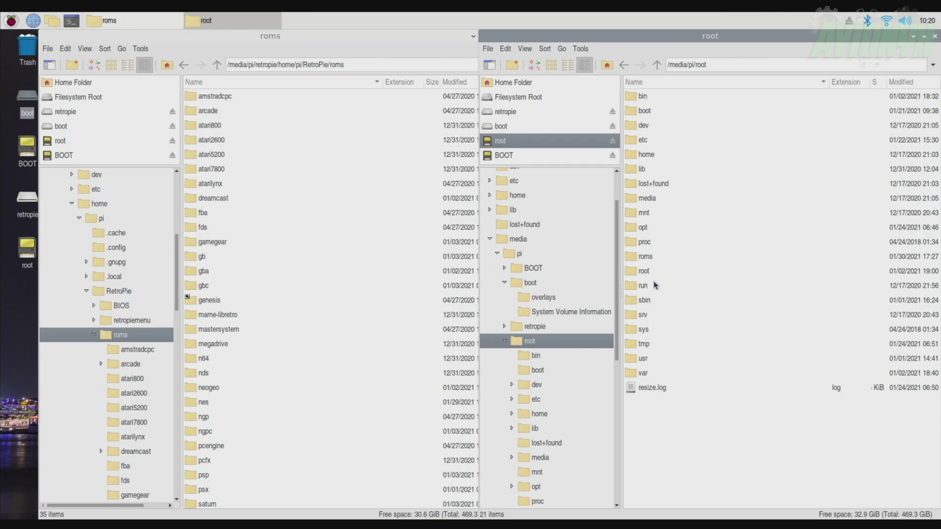
double_click(645, 258)
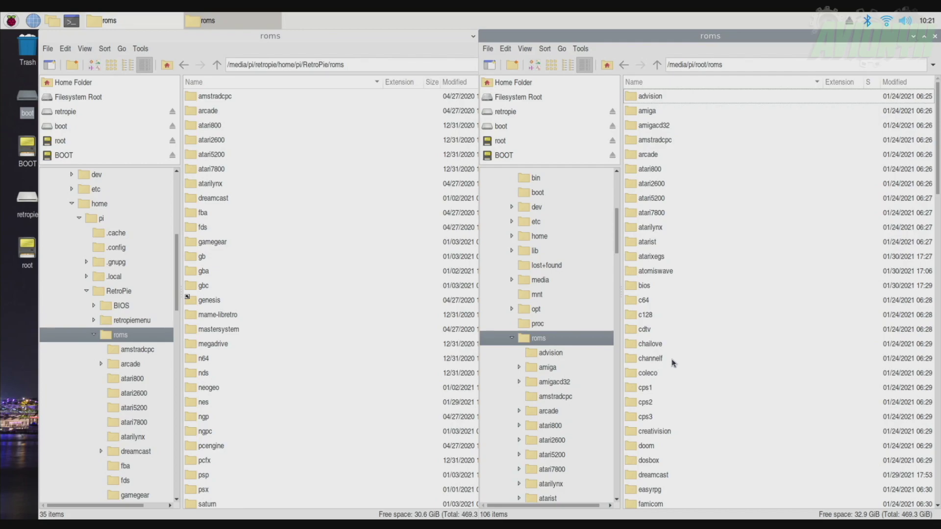
scroll(939, 378, "down", 5)
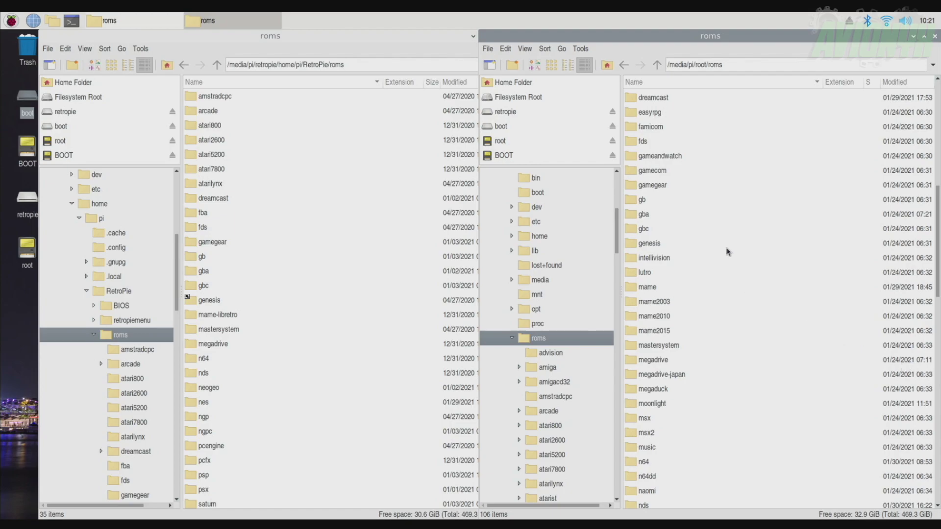
double_click(633, 189)
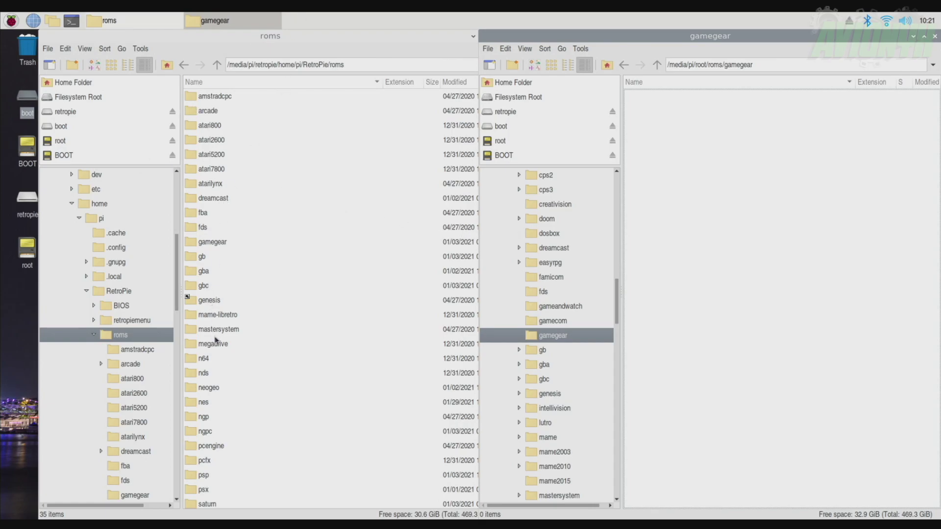
left_click(191, 242)
key("F2")
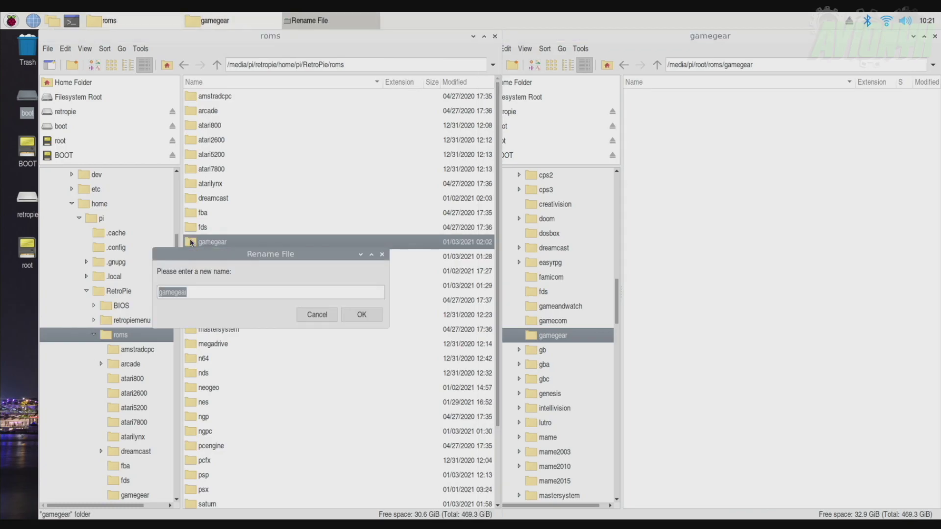
key("Escape")
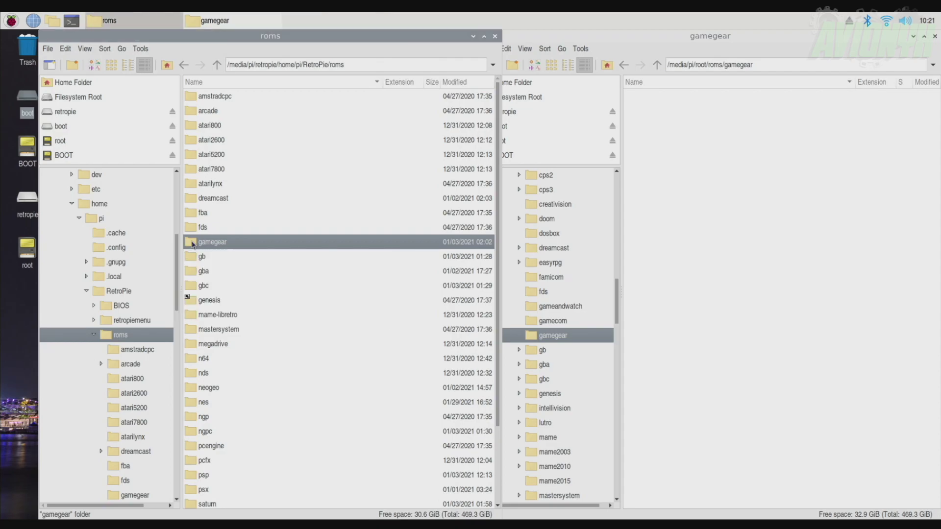
key("F2")
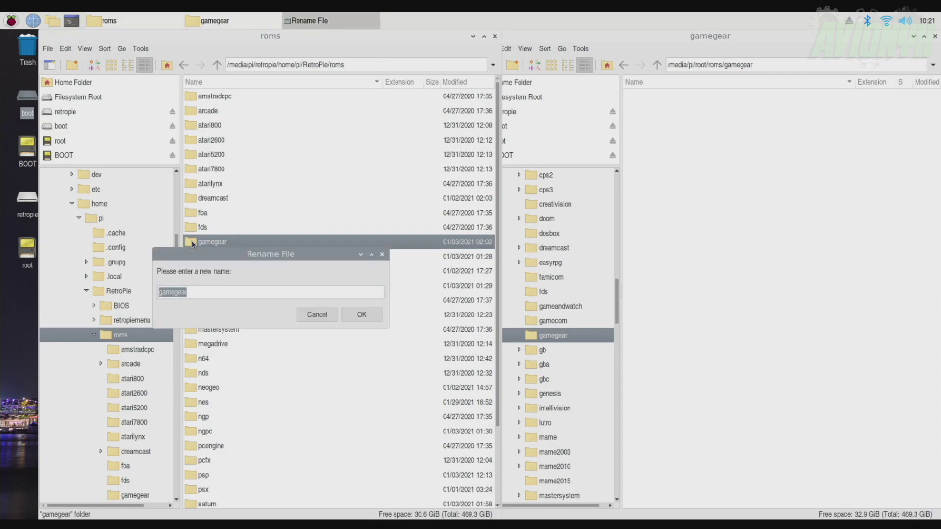
key("Escape")
Open the gamegear folder in the retropie roms window and look through its game files.
double_click(193, 242)
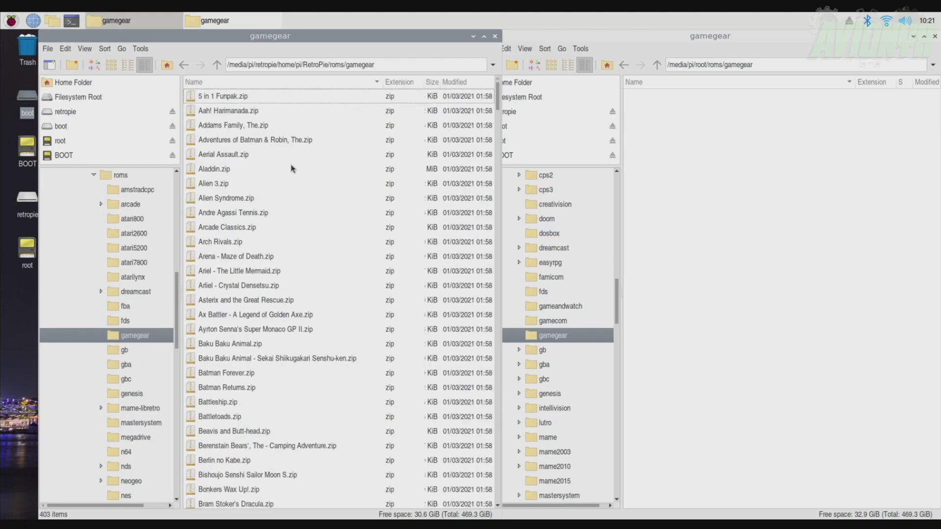
scroll(291, 169, "down", 10)
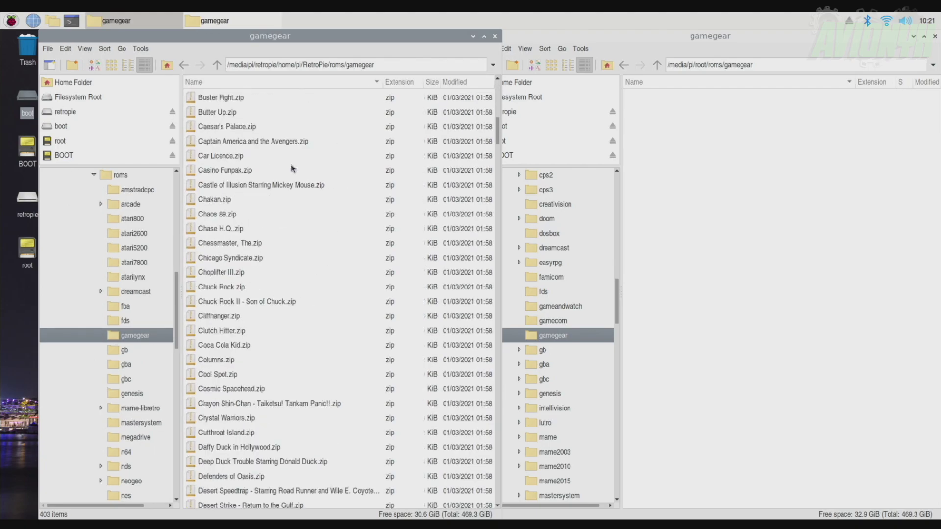
scroll(291, 169, "down", 9)
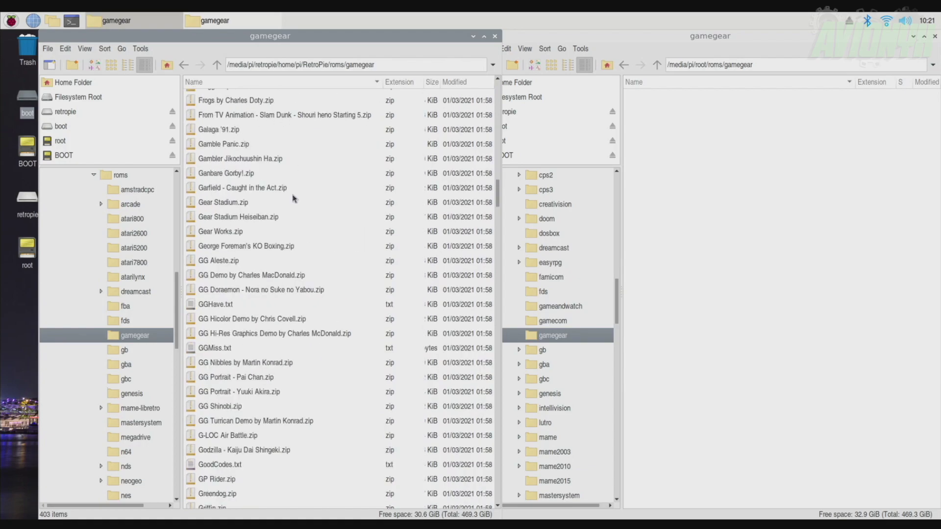
scroll(294, 108, "up", 2)
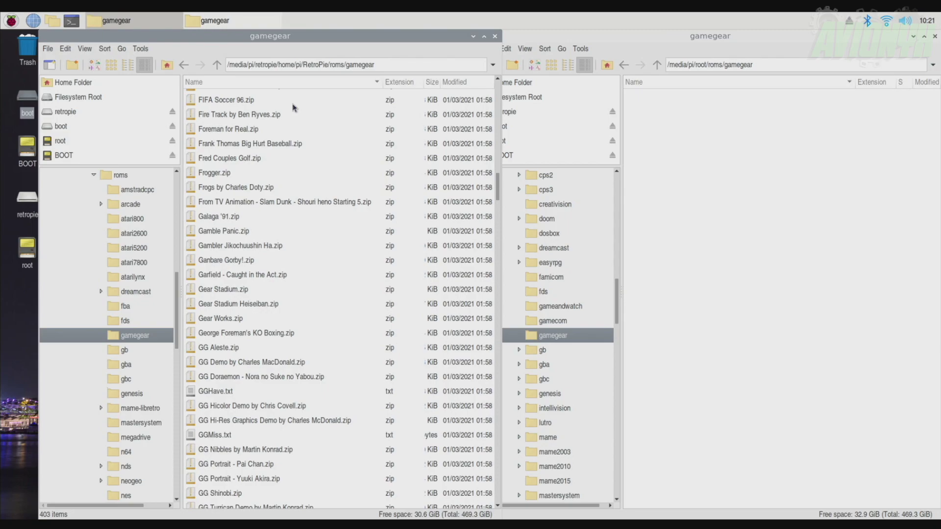
Copy all files from the retropie gamegear folder into the root drive's roms/gamegear folder.
left_click(294, 103)
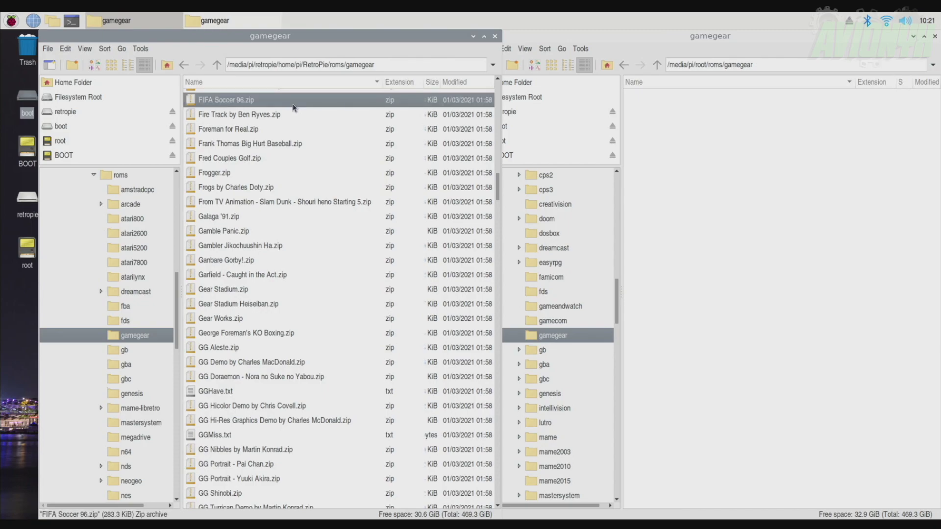
key("ctrl+a")
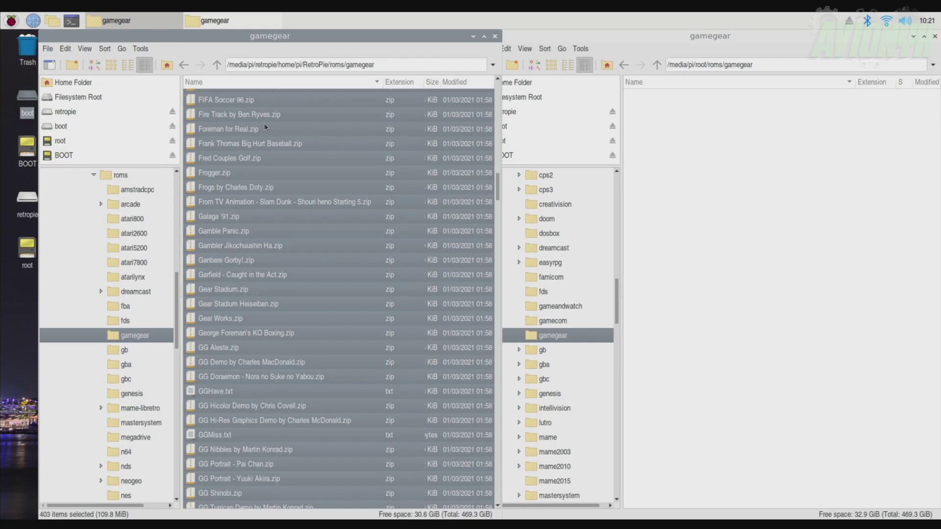
left_click_drag(265, 127, 692, 196)
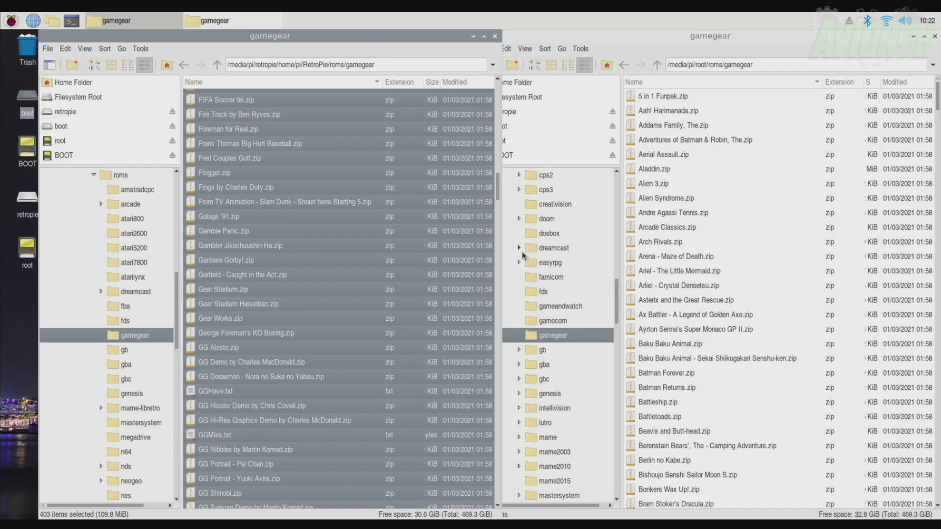
Close both gamegear file windows and end the Raspberry Pi desktop session.
left_click(497, 37)
left_click(934, 36)
left_click(11, 20)
left_click(29, 273)
left_click(437, 277)
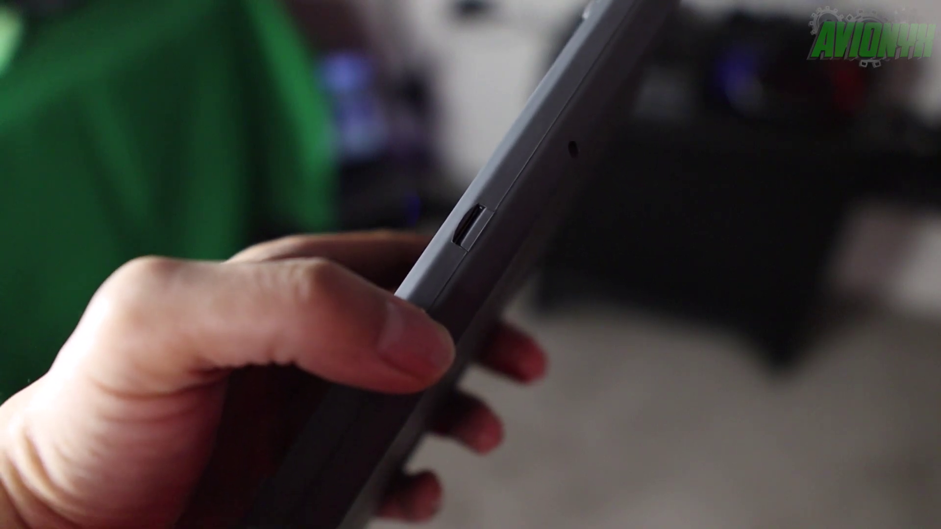